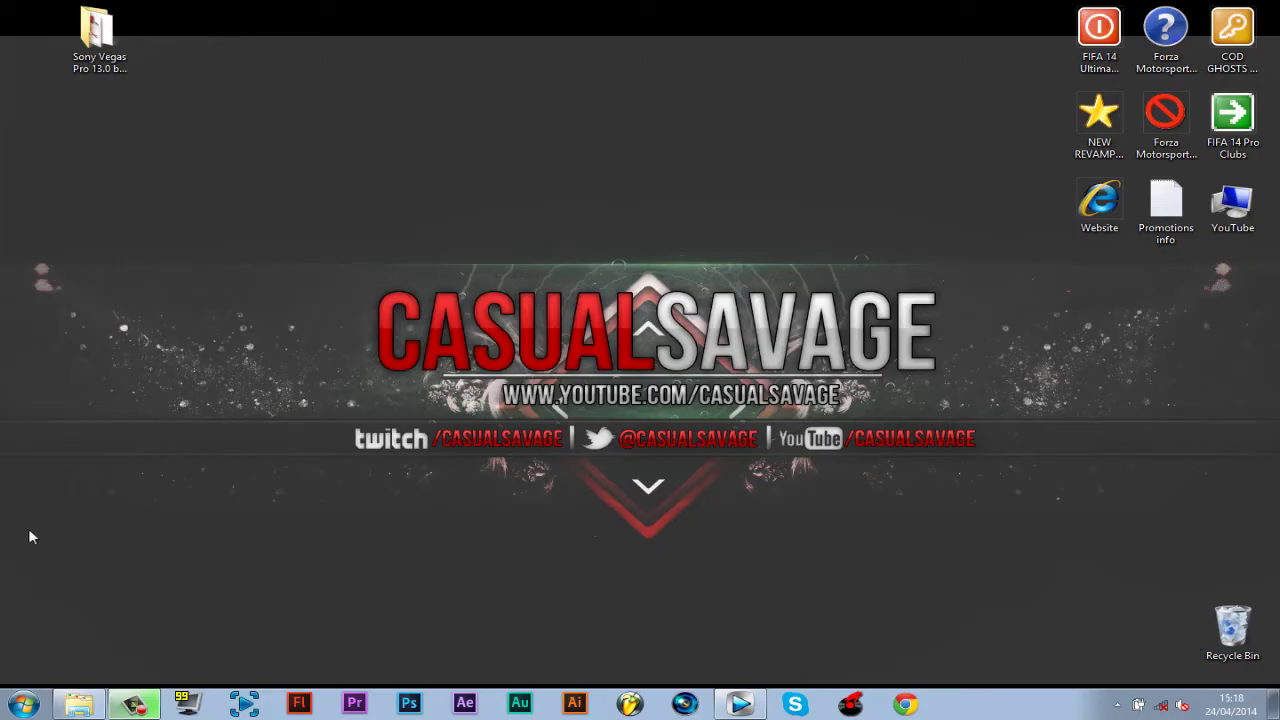
Step: Select the IMG_1050 movie in its video folder, and switch to the Vegas Pro project
left_click(79, 704)
left_click_drag(441, 318, 483, 321)
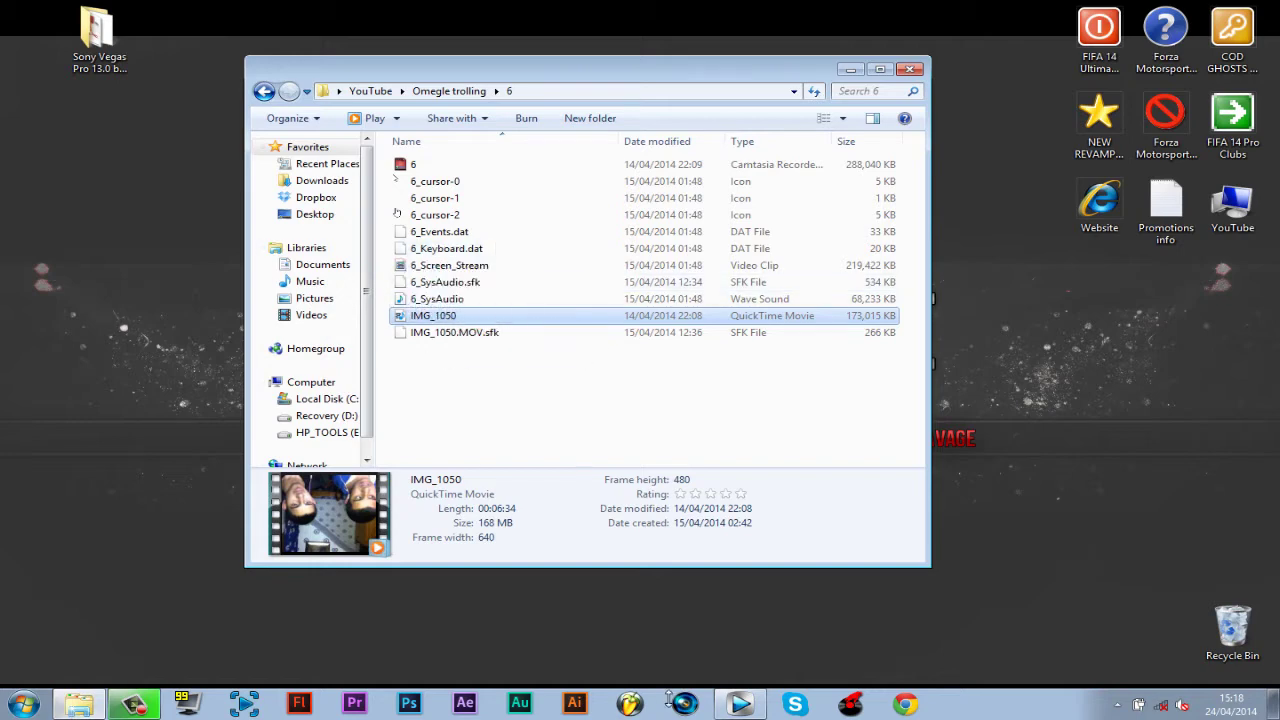
left_click(740, 704)
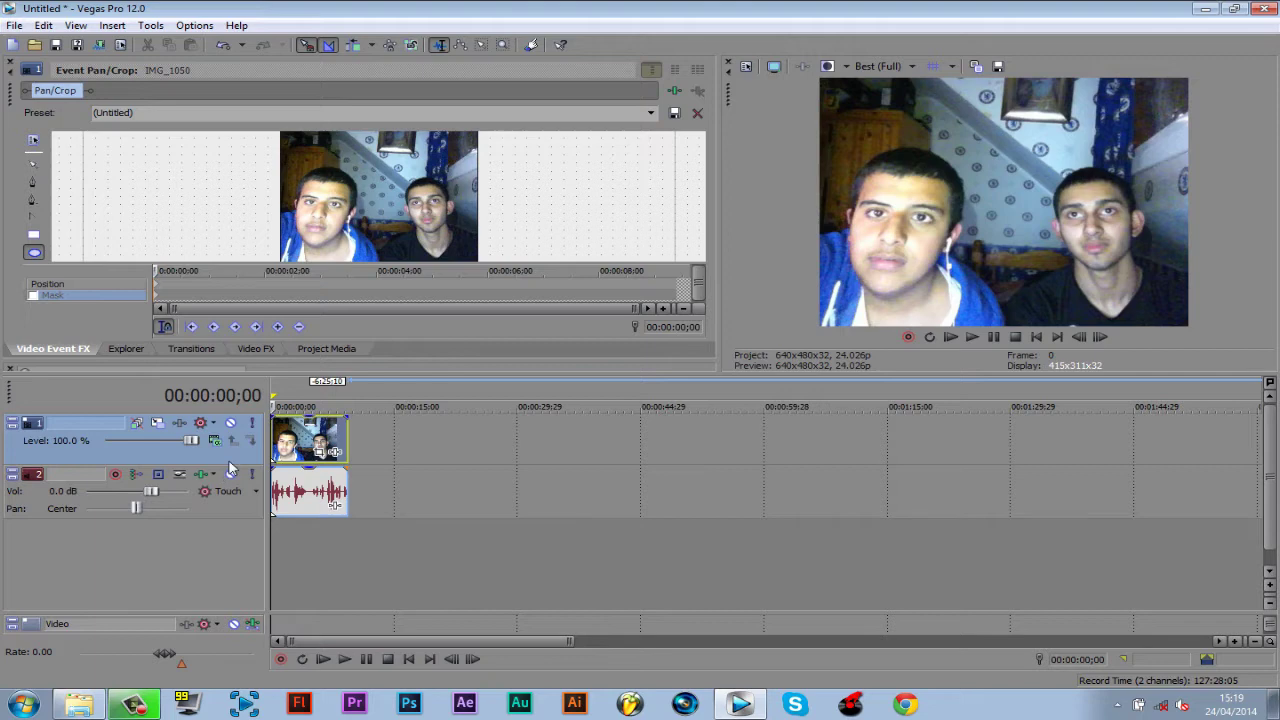
Step: Insert a new video track above the clip and paste a copy of the IMG_1050 video event at its start
right_click(228, 467)
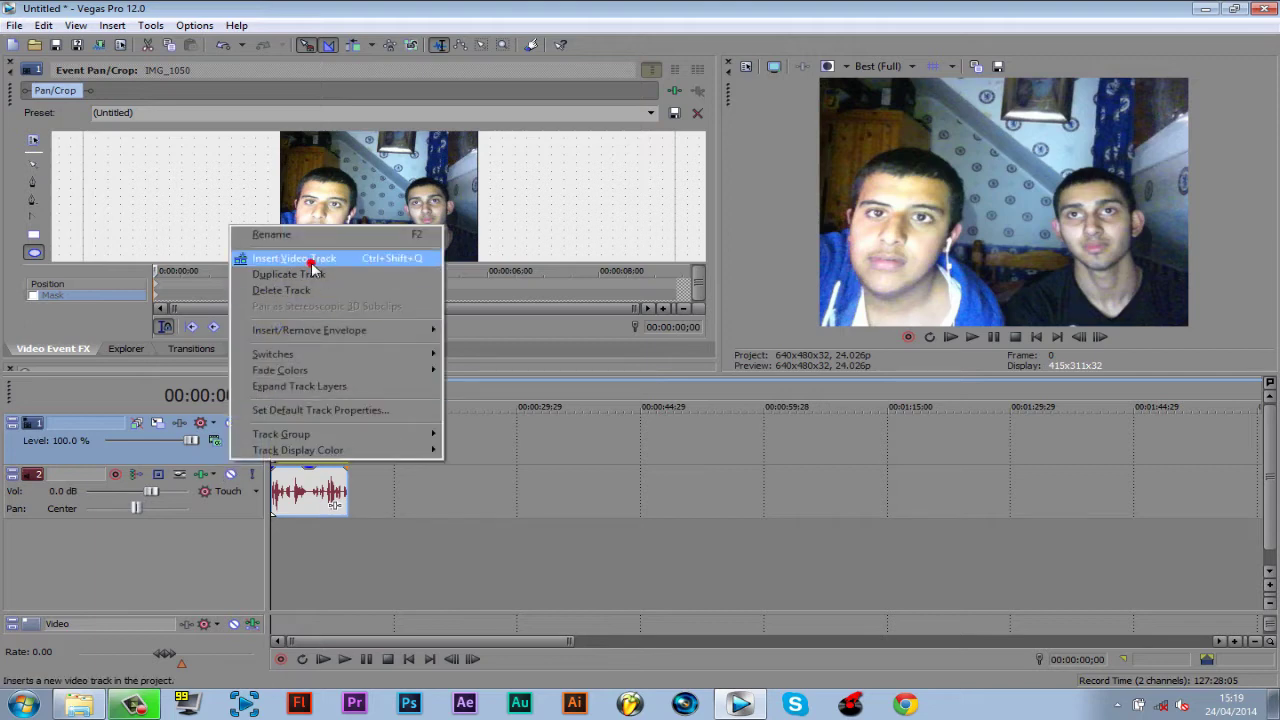
left_click(294, 258)
left_click(292, 512)
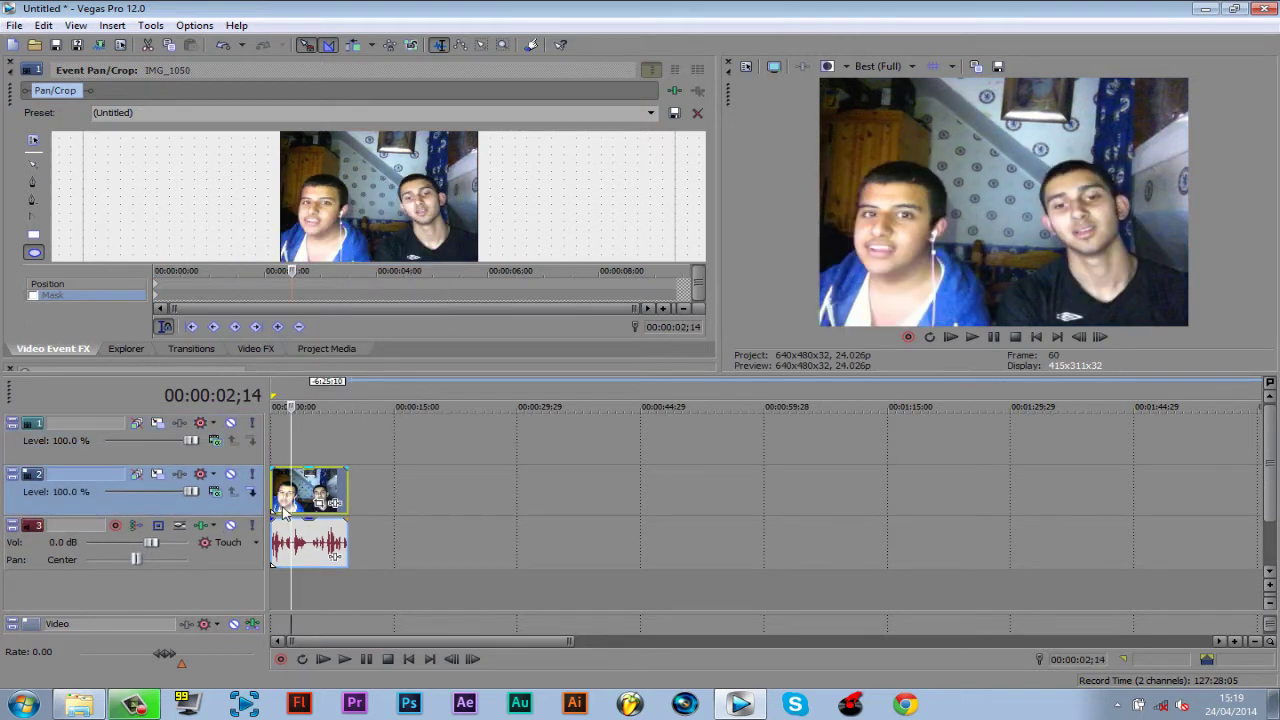
key("Home")
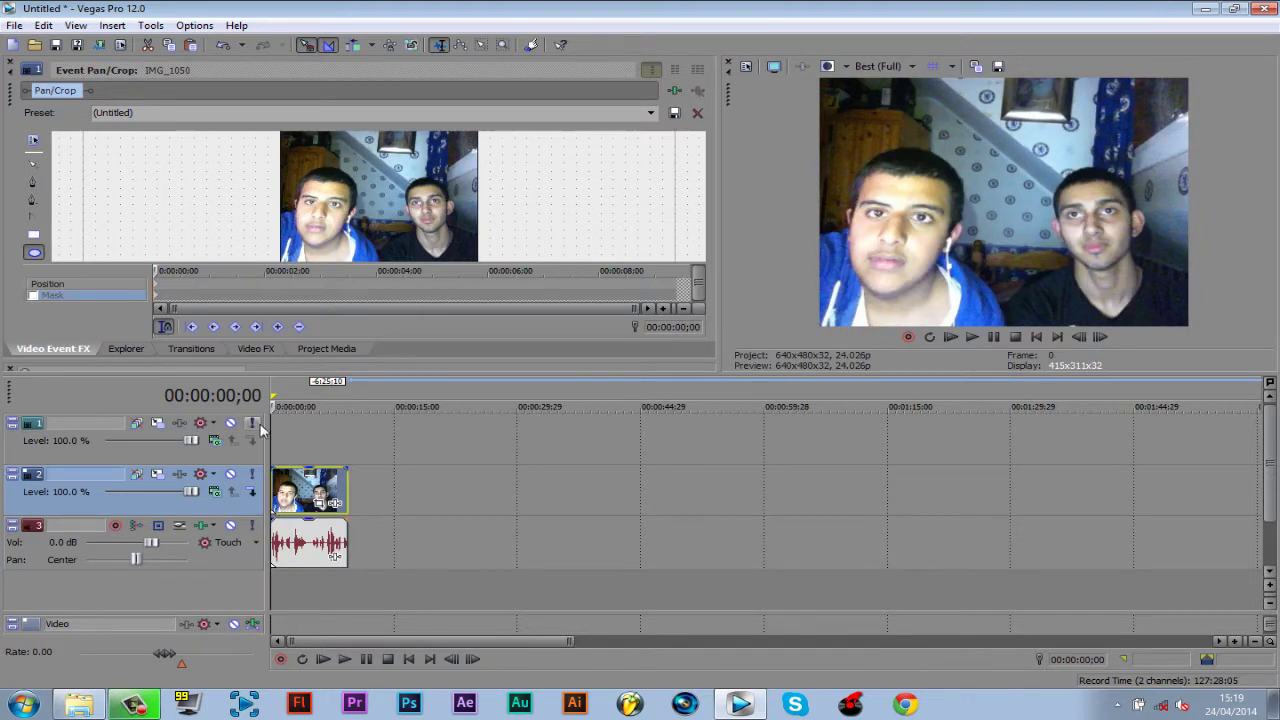
left_click(285, 453)
key("ctrl+v")
left_click(272, 434)
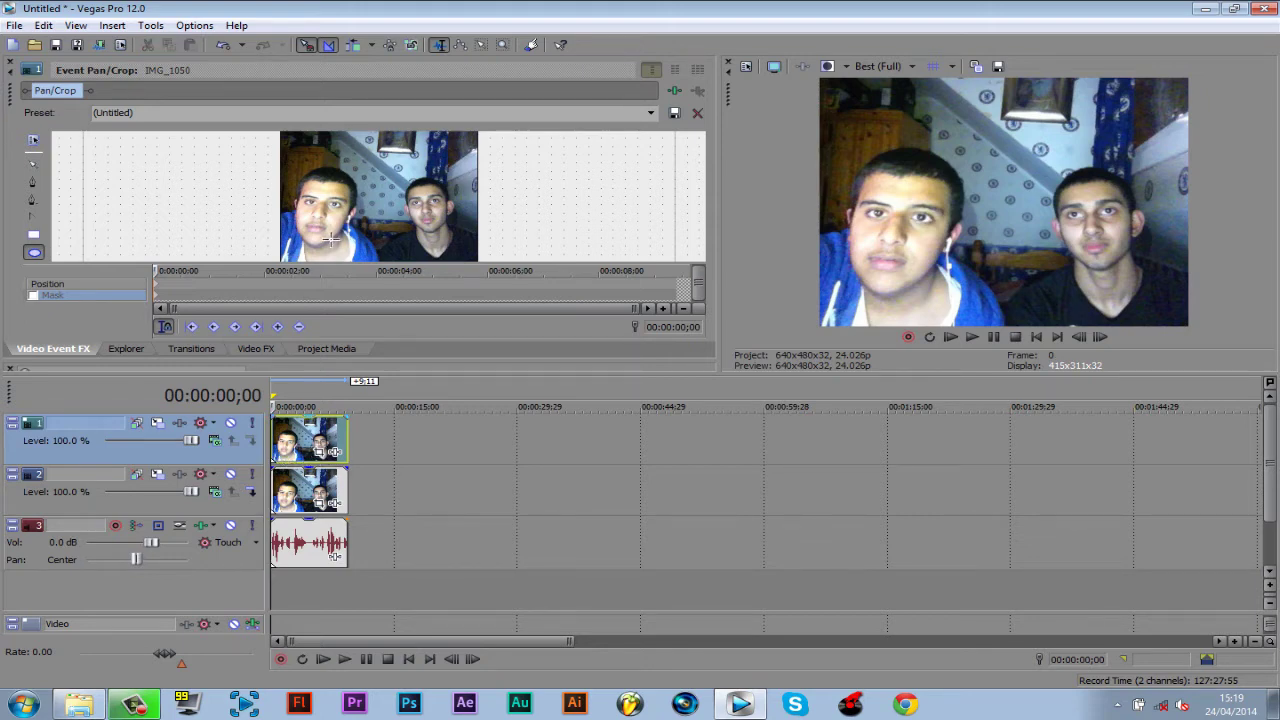
Step: Enable the mask on the upper track's clip and draw an oval mask around the face of the person in the blue hoodie
left_click(33, 163)
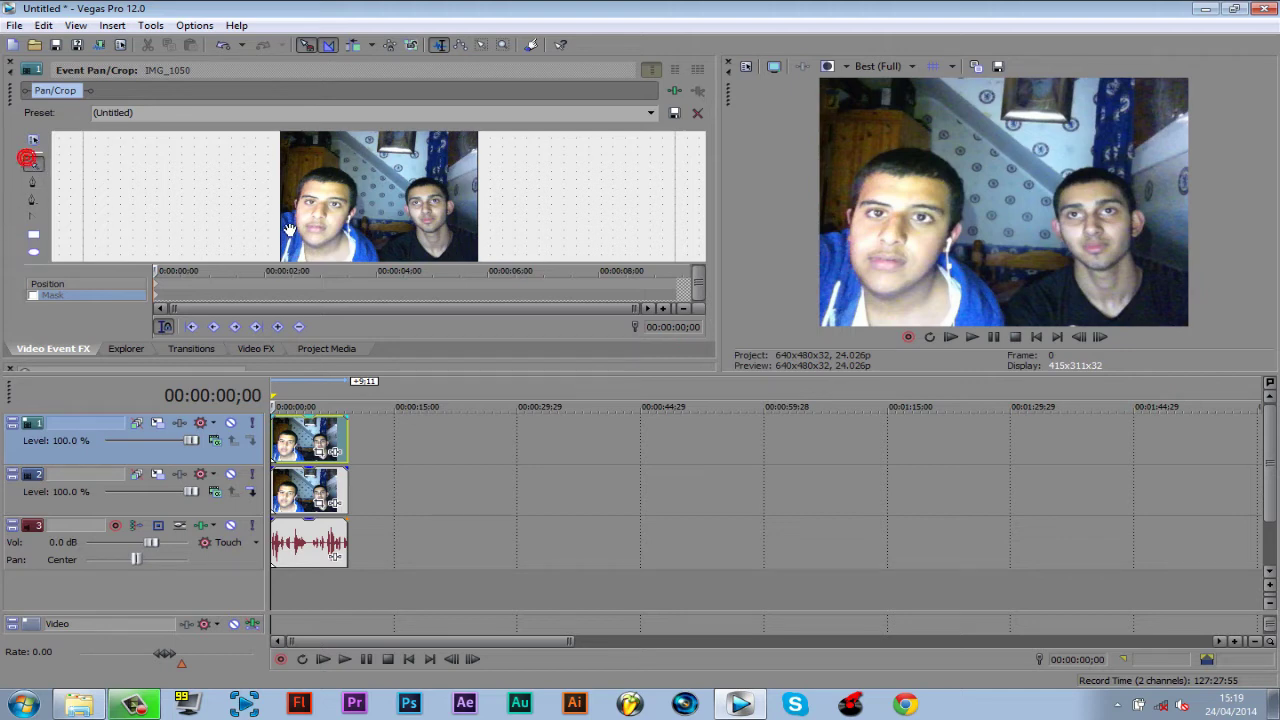
scroll(296, 224, "down", 2)
scroll(288, 215, "up", 2)
left_click(284, 212)
scroll(310, 220, "up", 2)
scroll(306, 226, "down", 4)
scroll(304, 234, "up", 1)
left_click(338, 235)
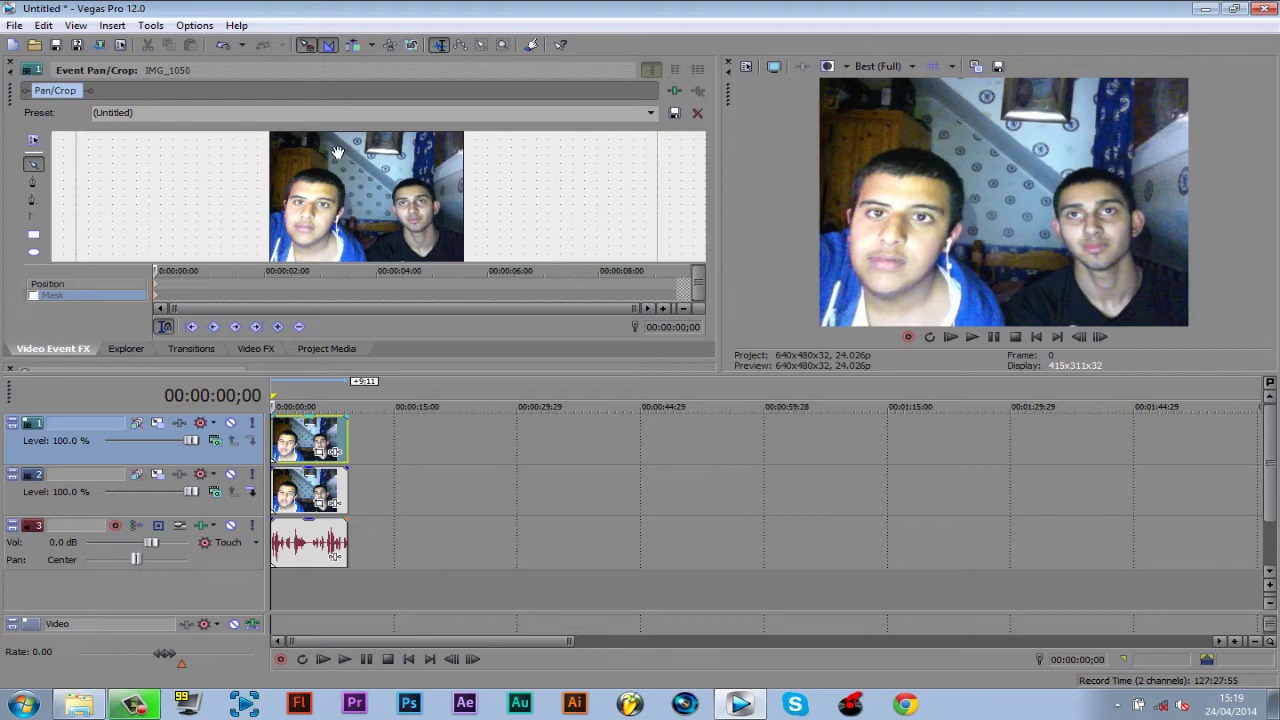
left_click(33, 295)
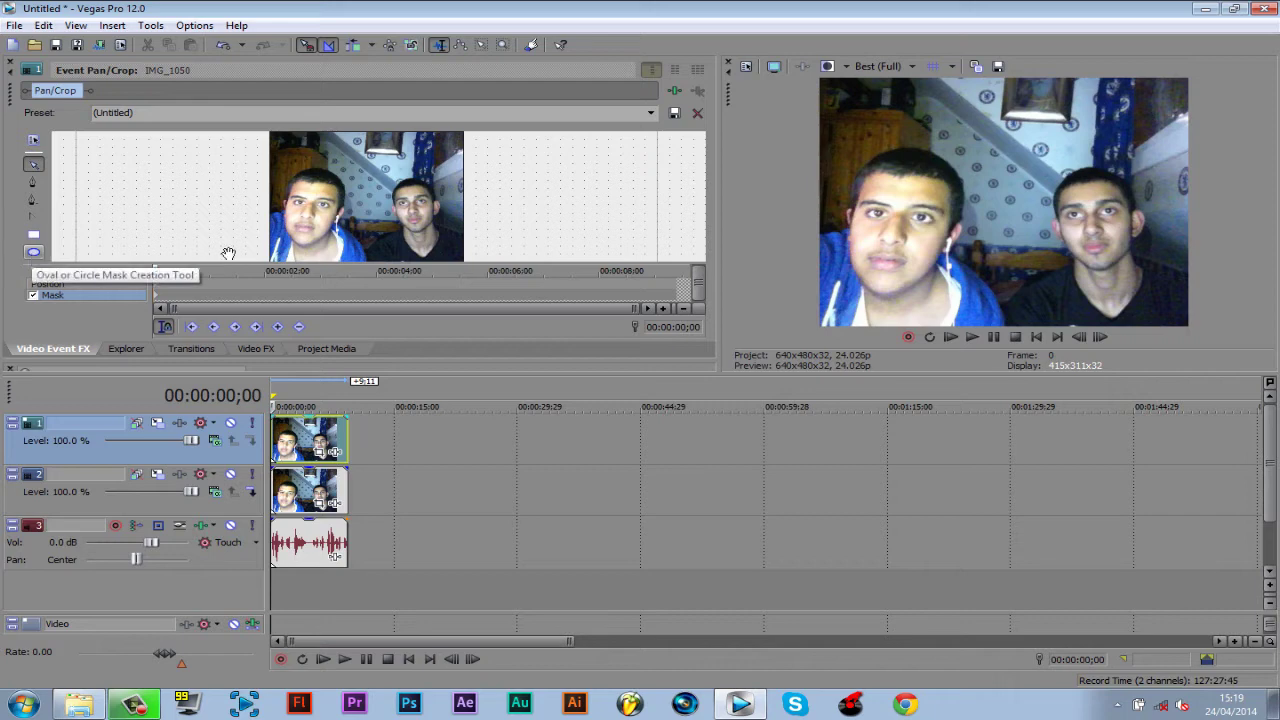
left_click(36, 254)
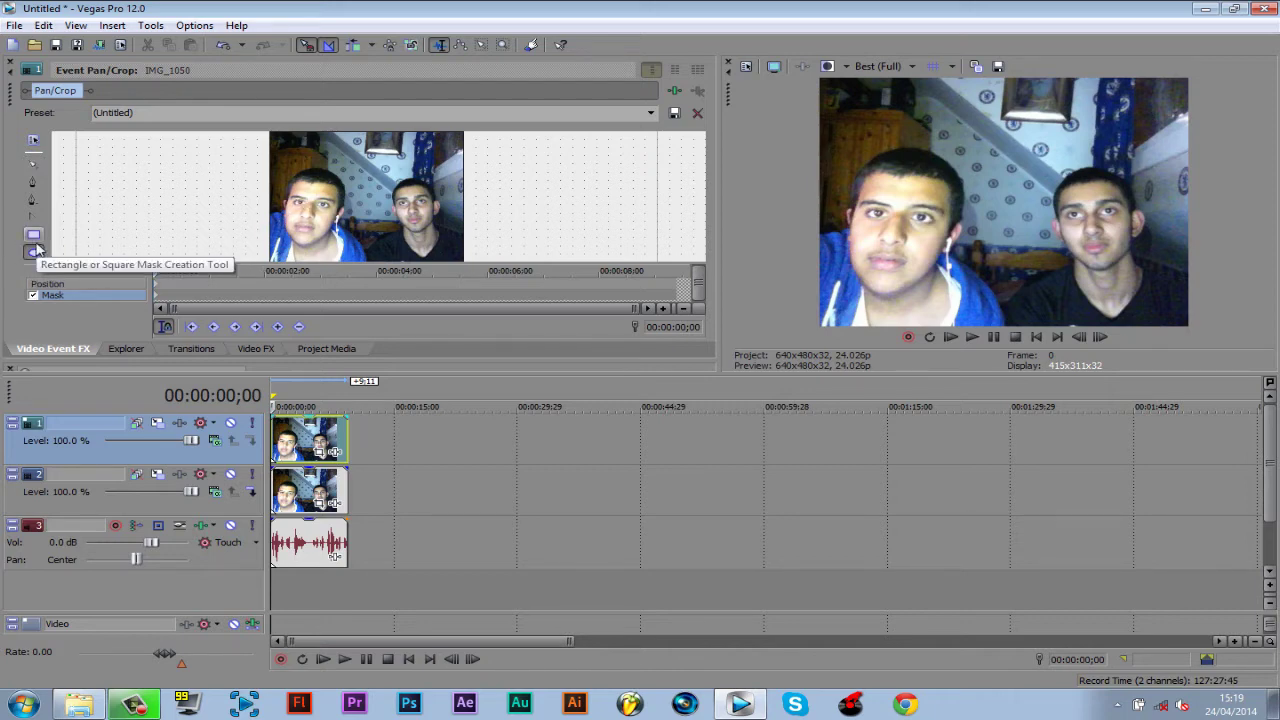
left_click_drag(353, 178, 294, 257)
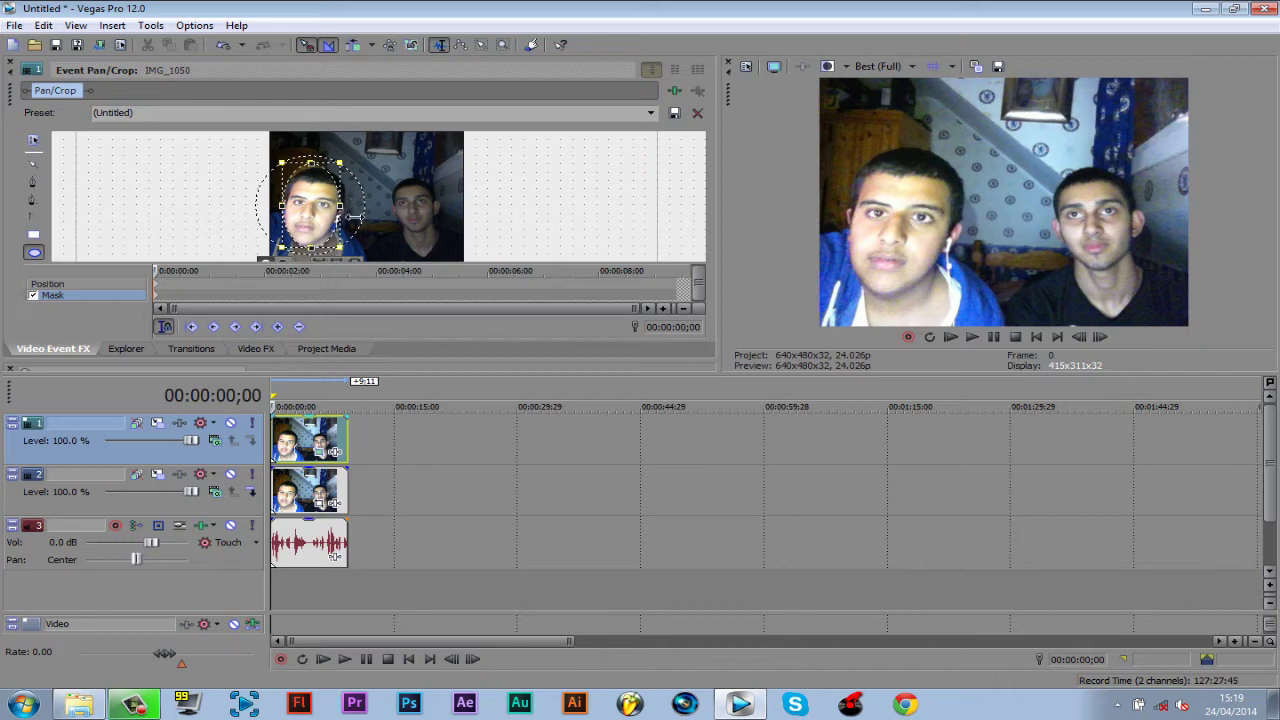
left_click(370, 231)
left_click_drag(370, 231, 322, 223)
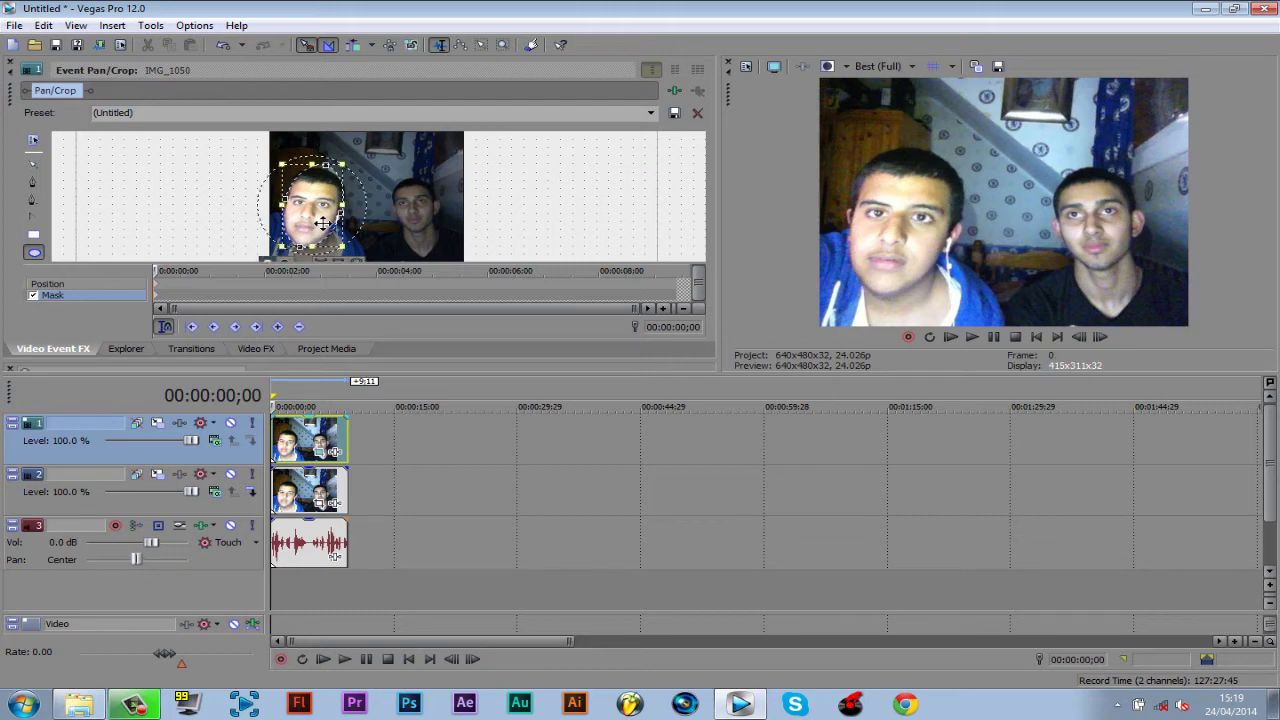
Step: Apply the Pixelate effect to the upper track's clip with horizontal pixelization 0.959 and vertical pixelization 0.891
left_click(262, 346)
scroll(109, 238, "down", 15)
scroll(113, 268, "down", 20)
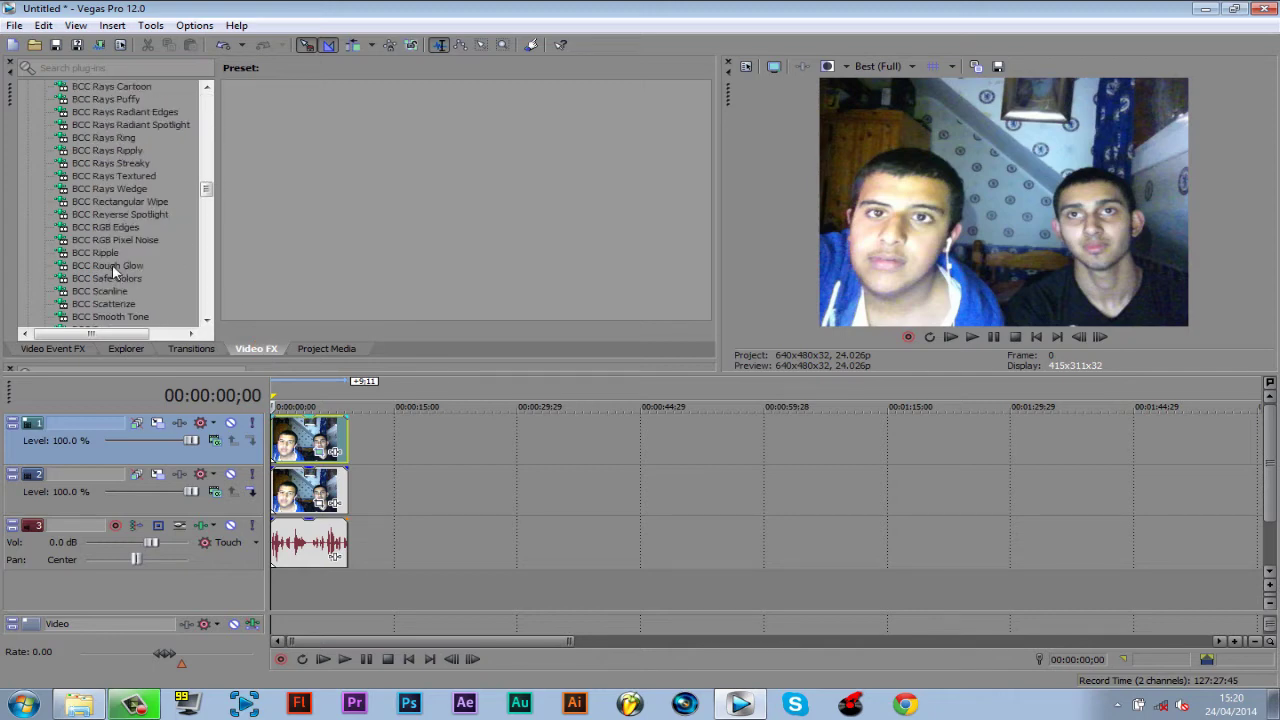
scroll(112, 277, "up", 3)
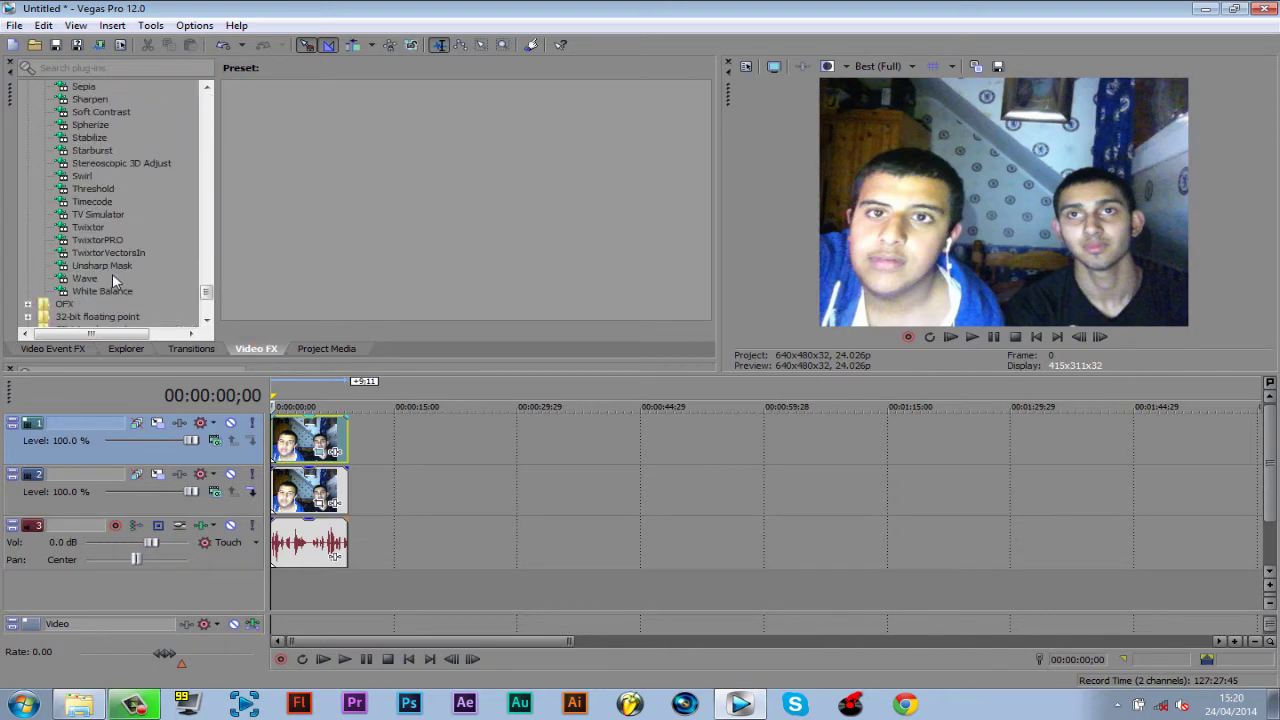
left_click(90, 201)
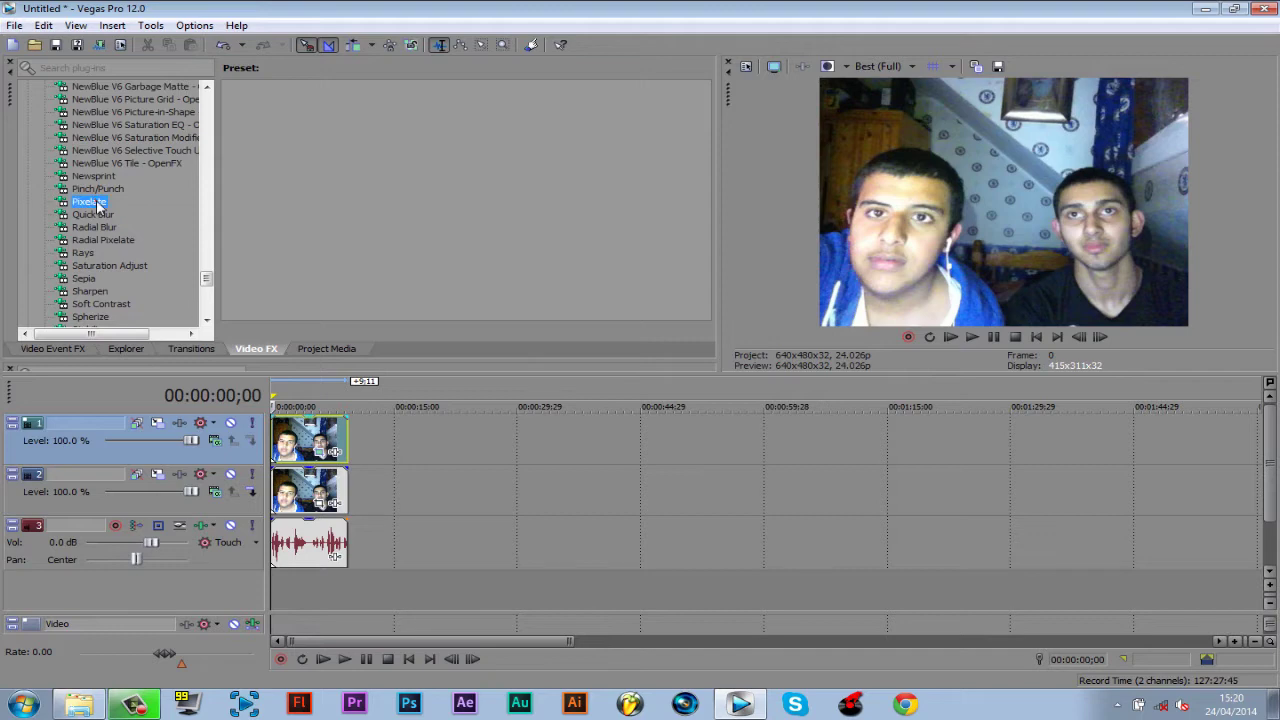
left_click_drag(292, 140, 284, 424)
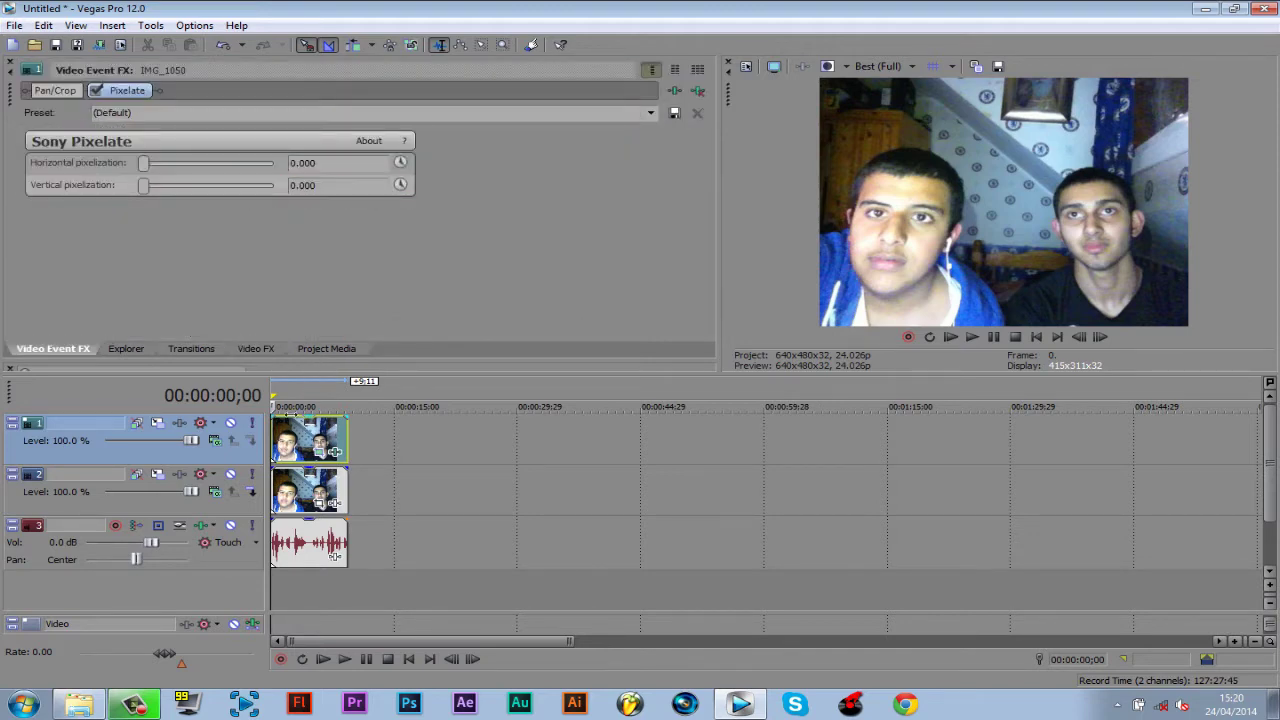
left_click_drag(144, 166, 270, 173)
left_click_drag(146, 188, 260, 198)
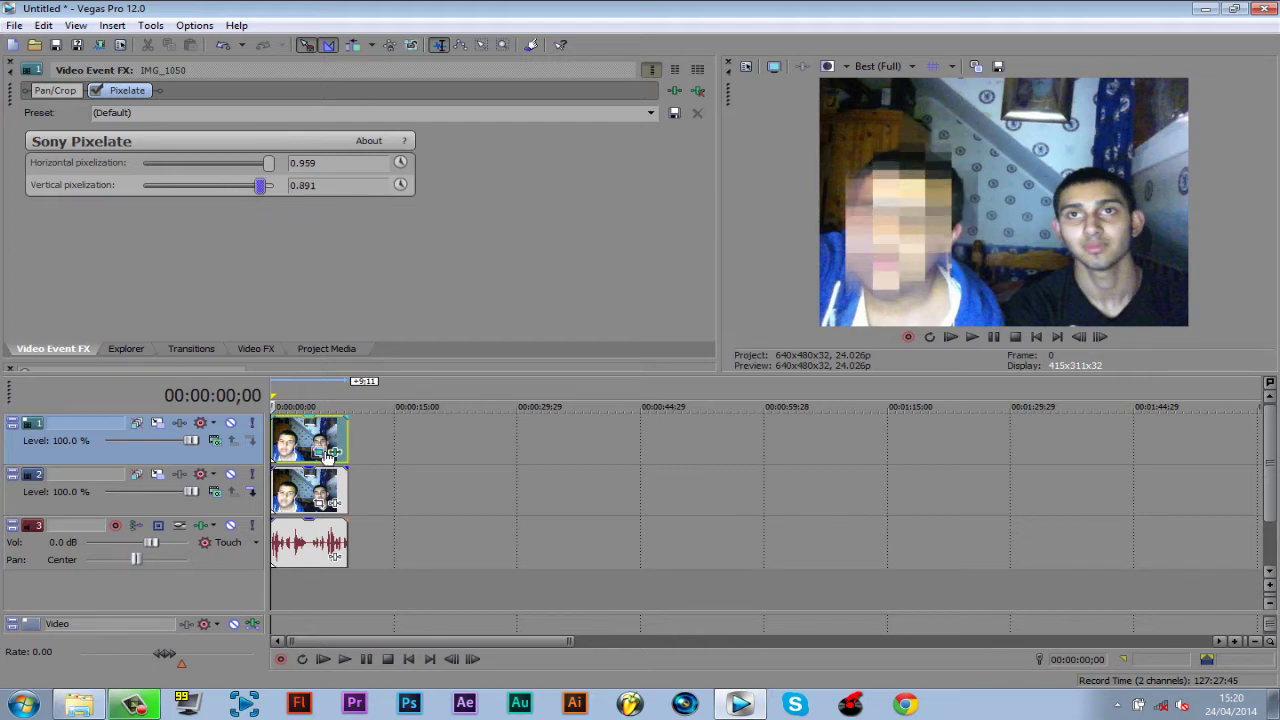
Step: Keyframe the oval mask's position through the clip, starting at about 00:00:02;12, so that it follows the moving face
left_click(334, 451)
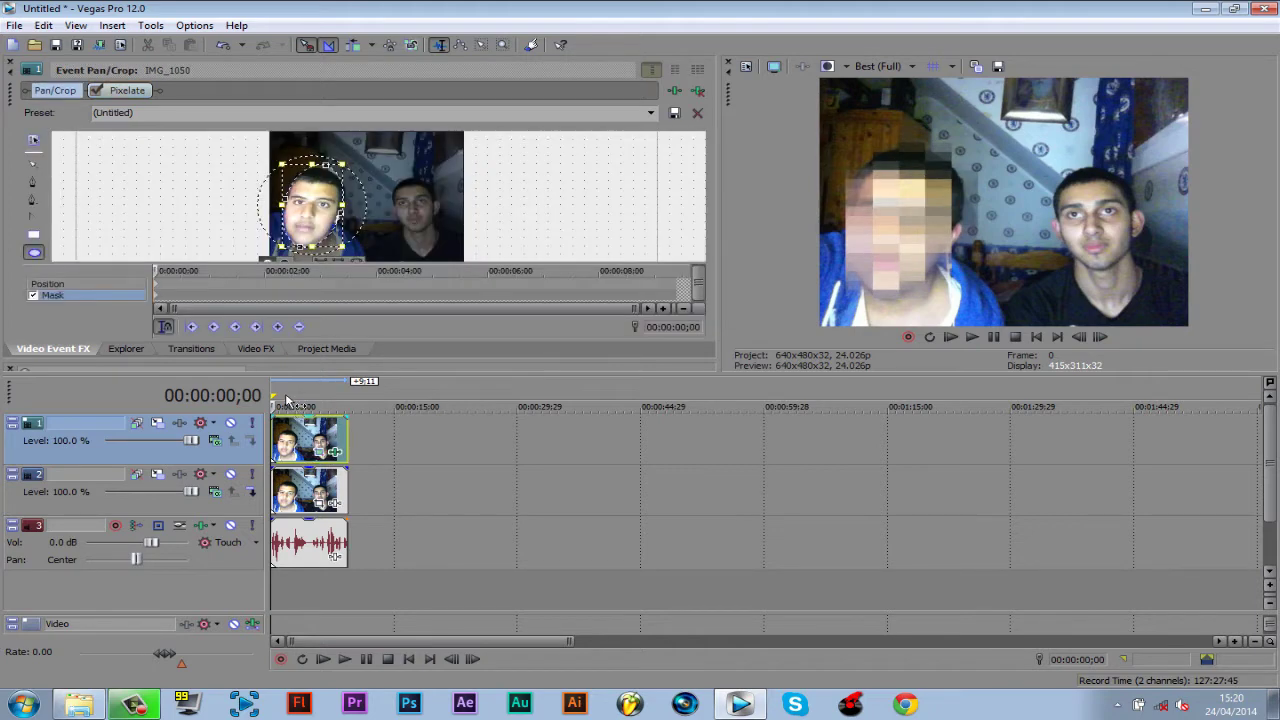
left_click(164, 283)
left_click_drag(173, 283, 299, 289)
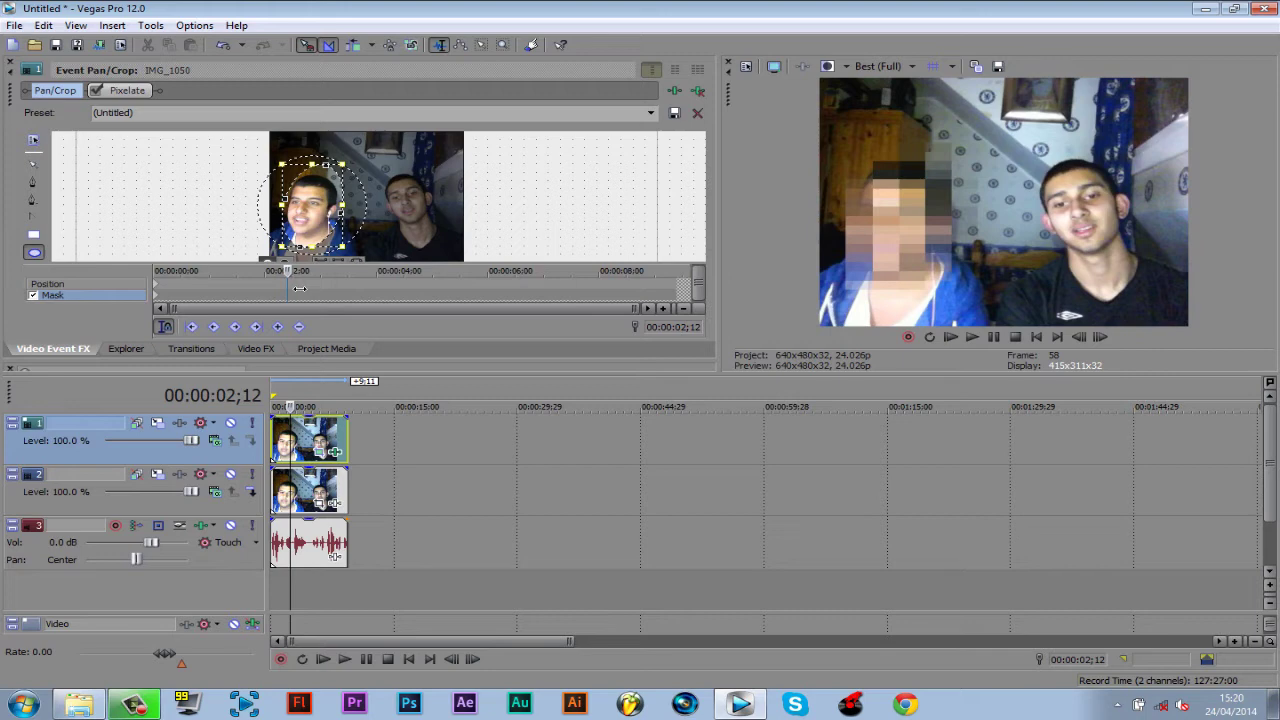
scroll(380, 245, "up", 1)
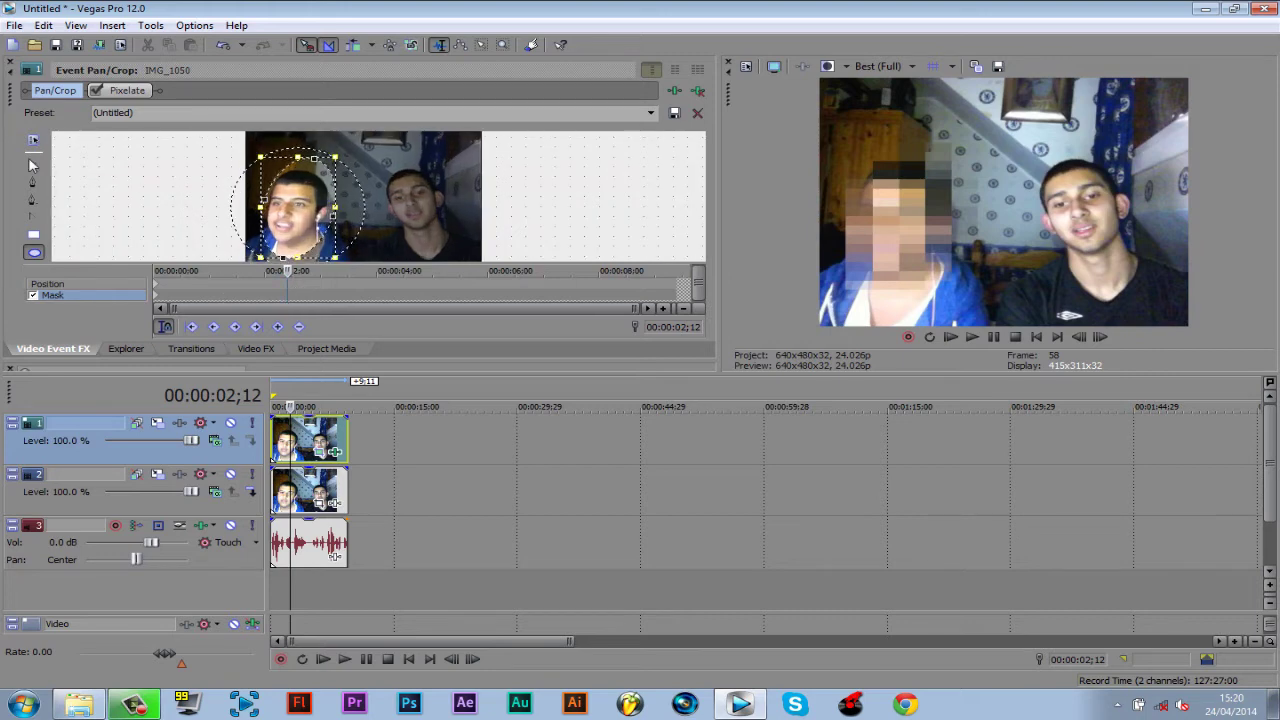
left_click(33, 165)
left_click_drag(315, 245, 377, 288)
left_click_drag(308, 245, 394, 281)
left_click_drag(301, 226, 316, 231)
left_click_drag(398, 280, 452, 280)
mouse_move(322, 262)
left_mouse_down()
mouse_move(308, 254)
mouse_move(320, 252)
left_mouse_up()
left_click_drag(443, 272, 708, 301)
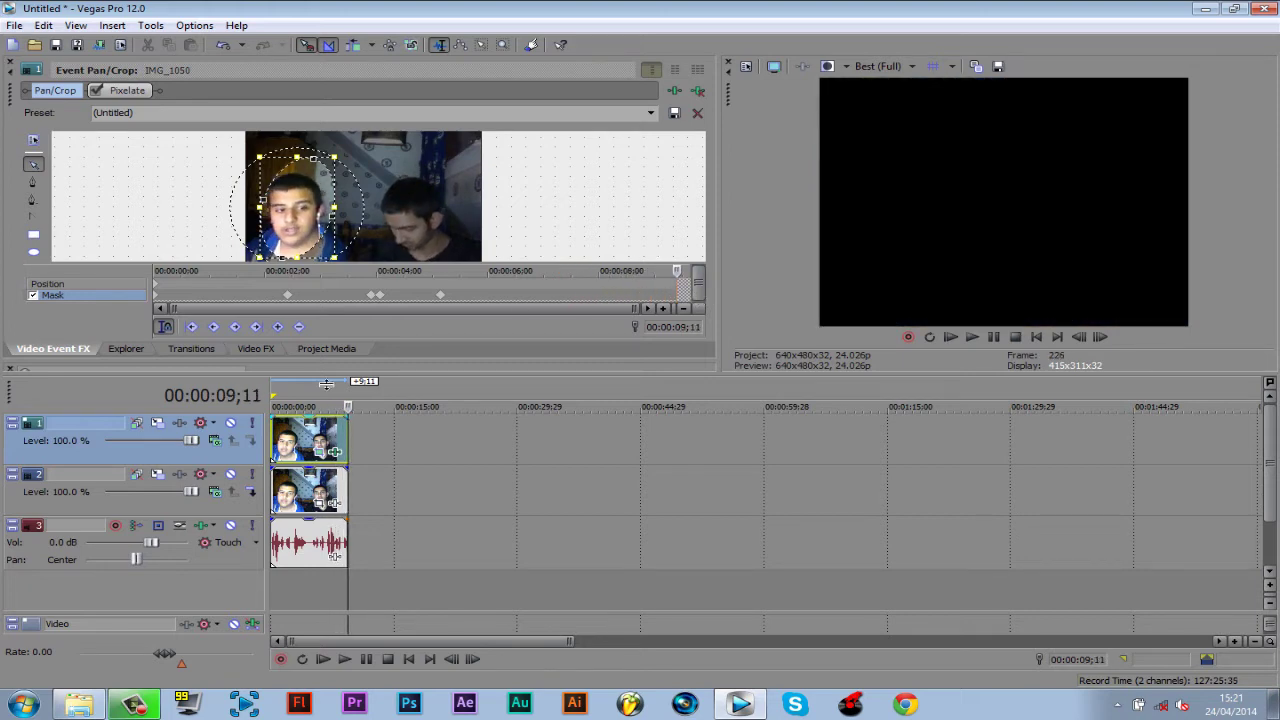
left_click(273, 433)
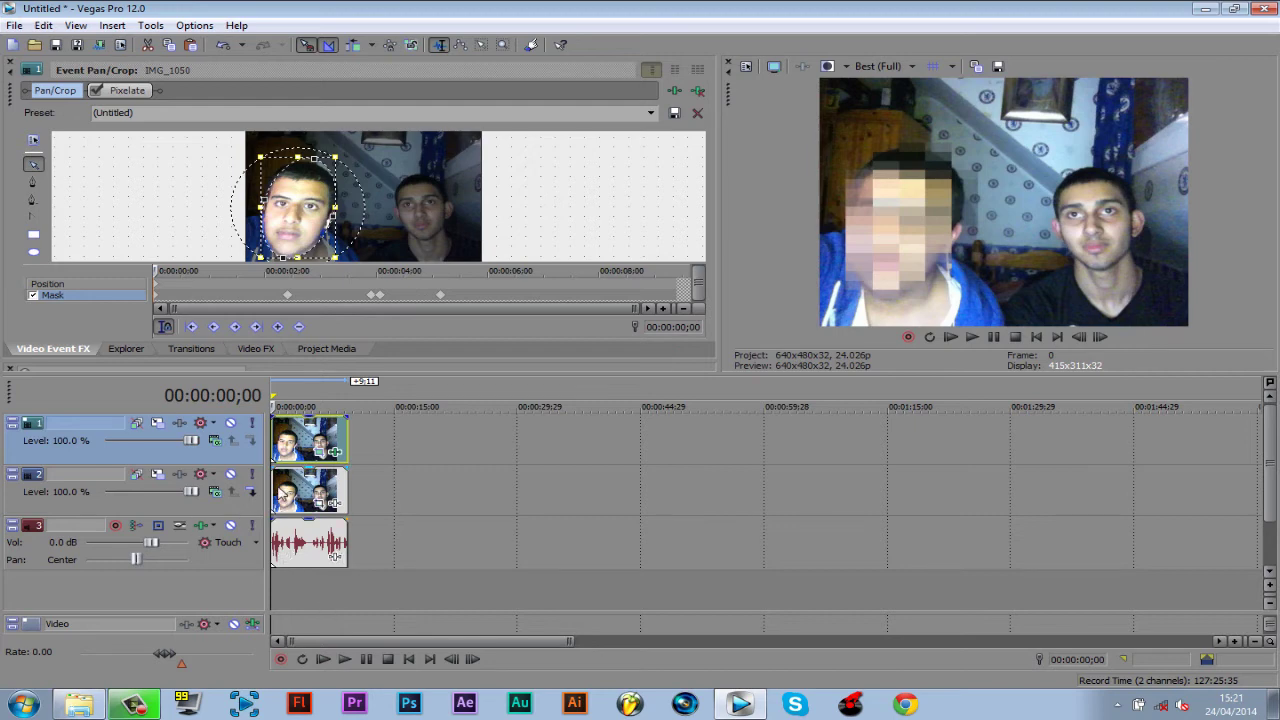
left_click(282, 503)
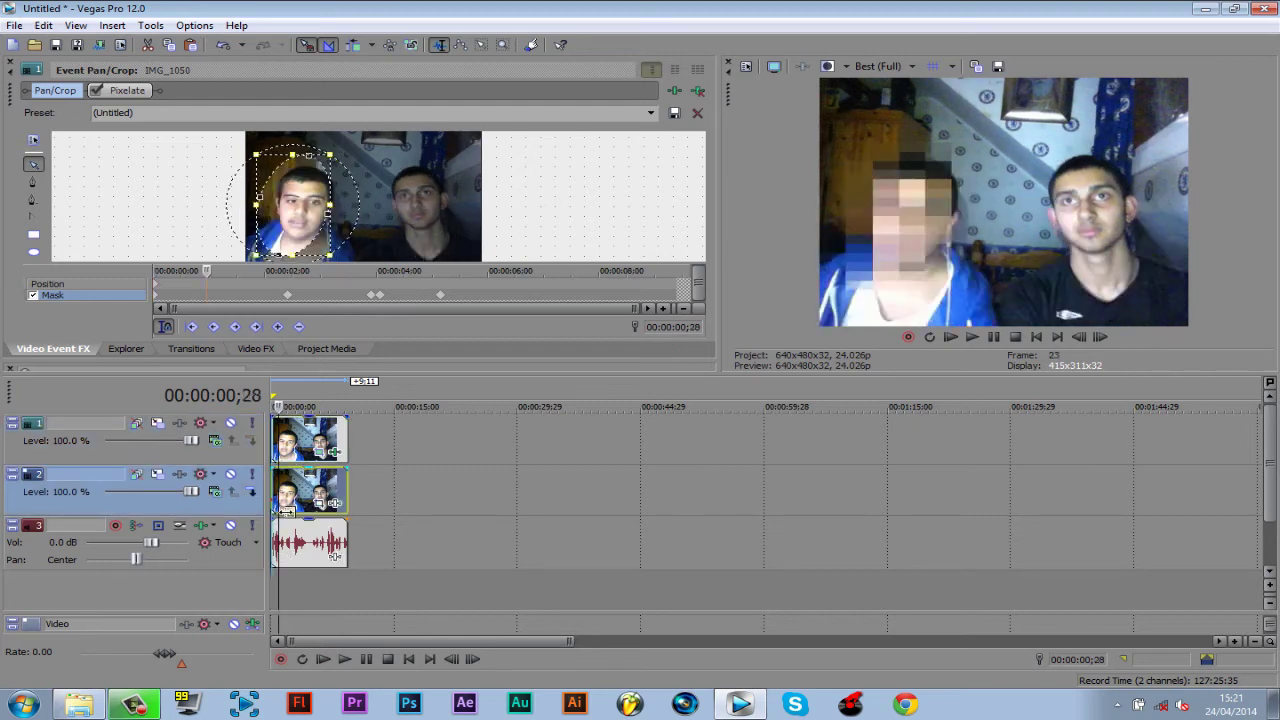
left_click(276, 503)
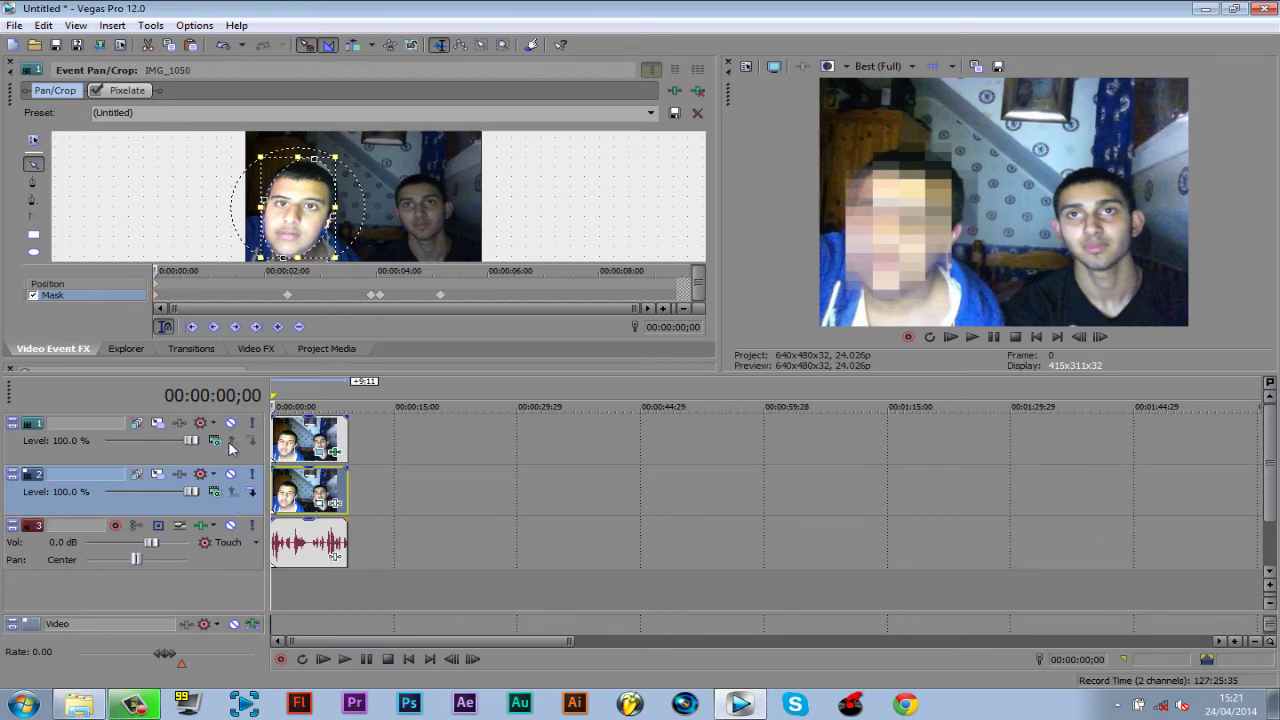
Step: Add a mask keyframe at 00:00:02;16 on the upper clip by shifting the oval slightly back over the face
left_click(302, 447)
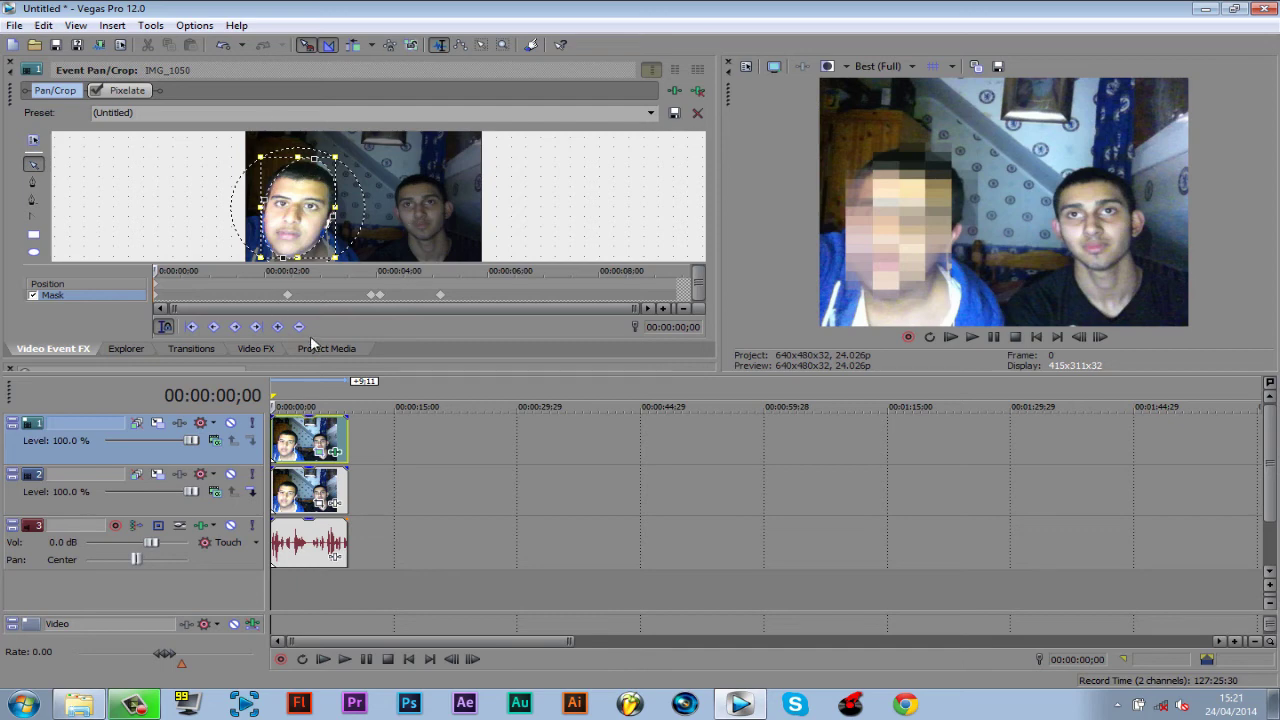
left_click_drag(170, 281, 308, 290)
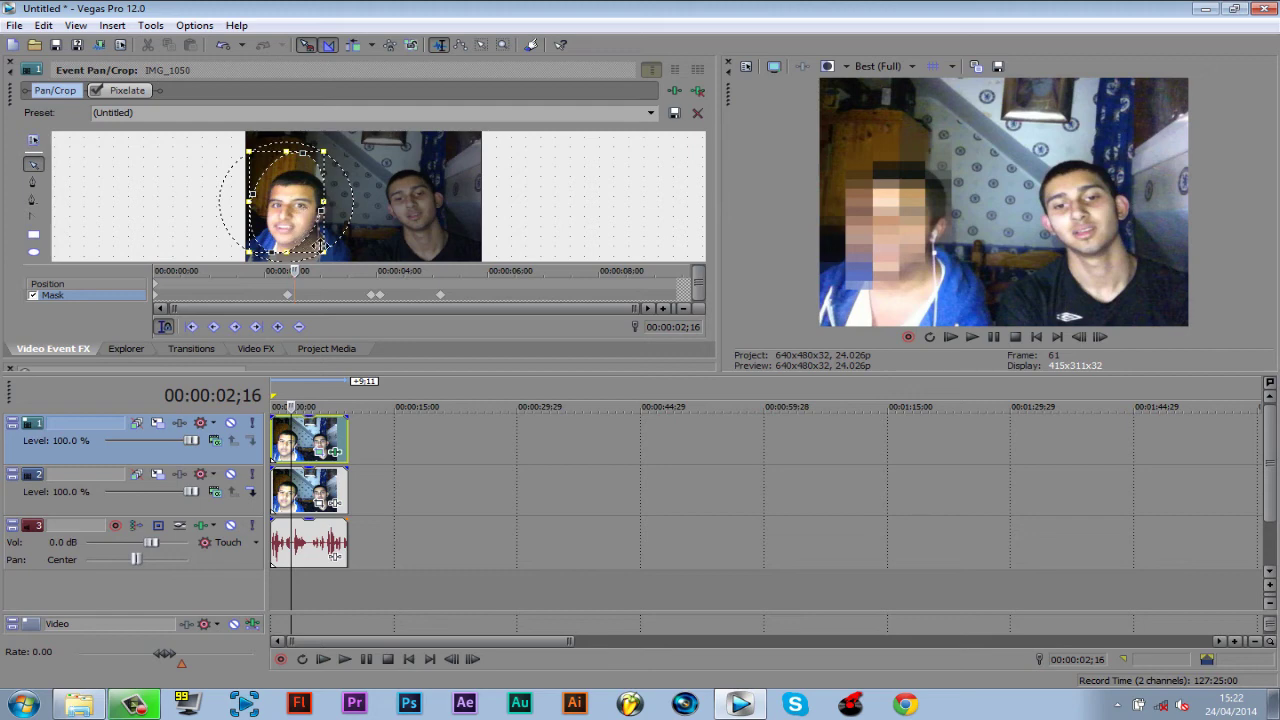
left_click_drag(314, 229, 323, 228)
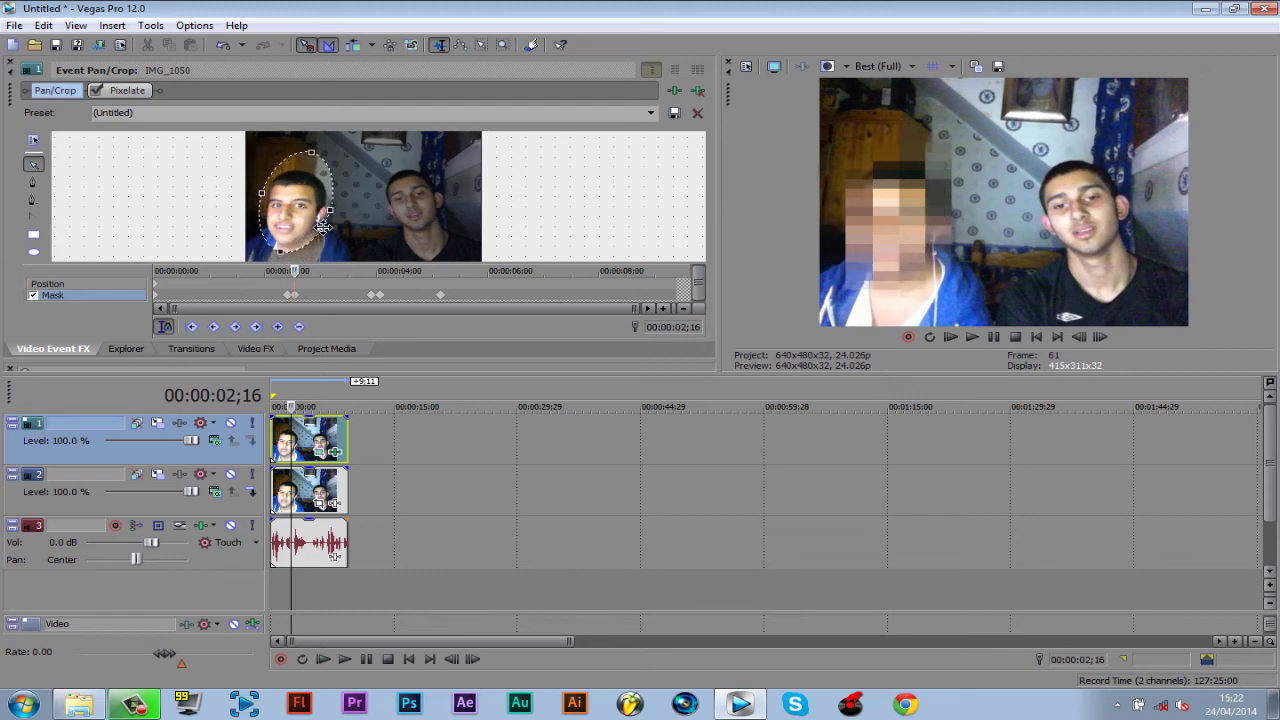
Step: Scrub through the clip and visit its mask keyframes to check how the pixelation follows the face
left_click_drag(311, 280, 370, 281)
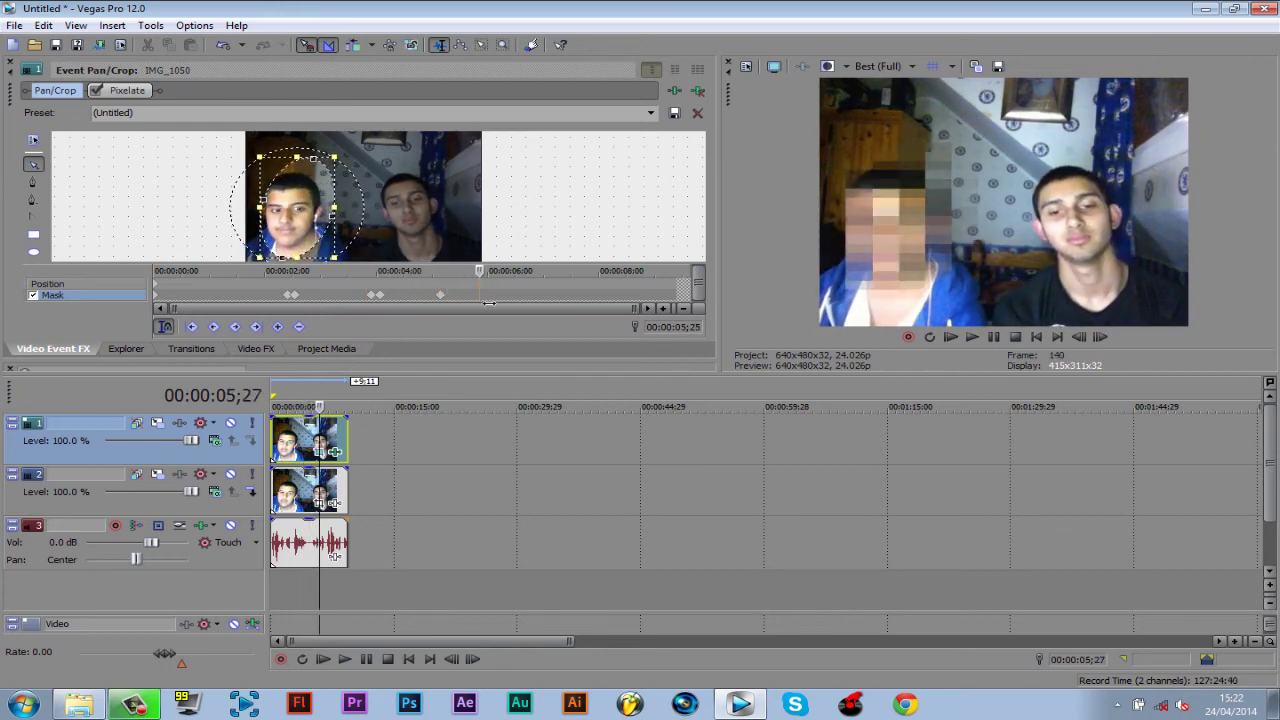
left_click(442, 295)
left_click(373, 296)
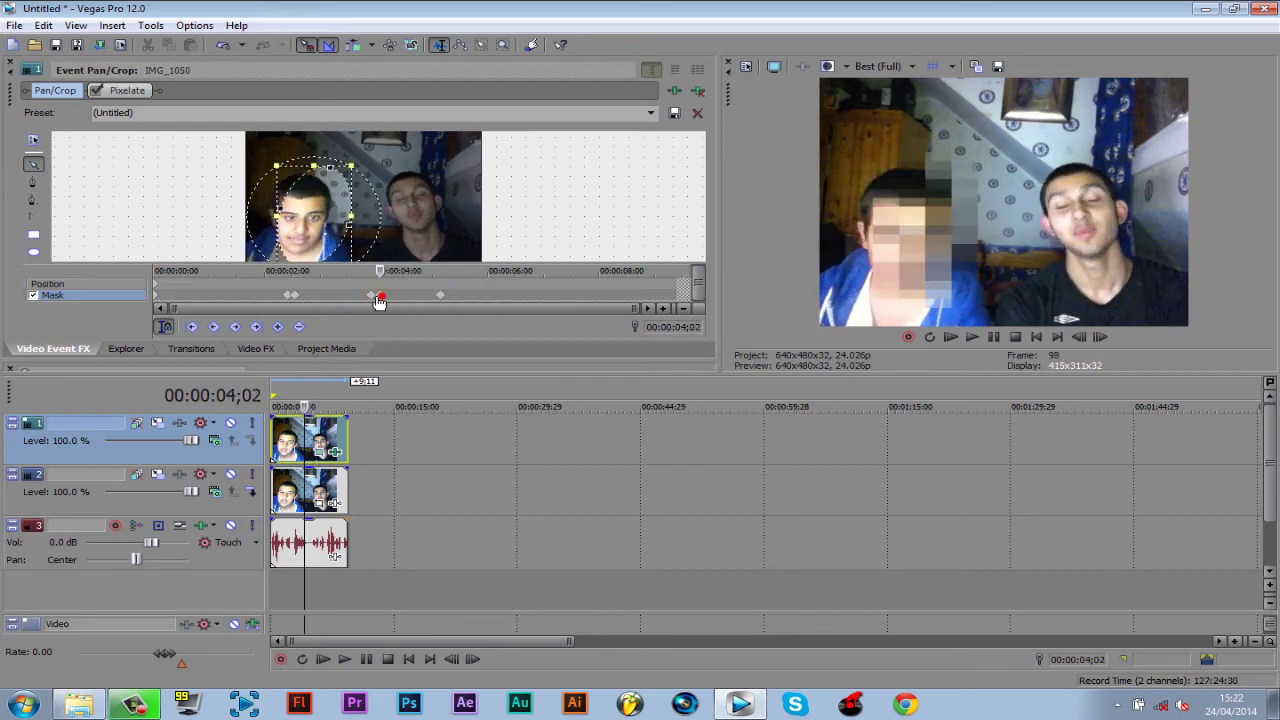
left_click(292, 296)
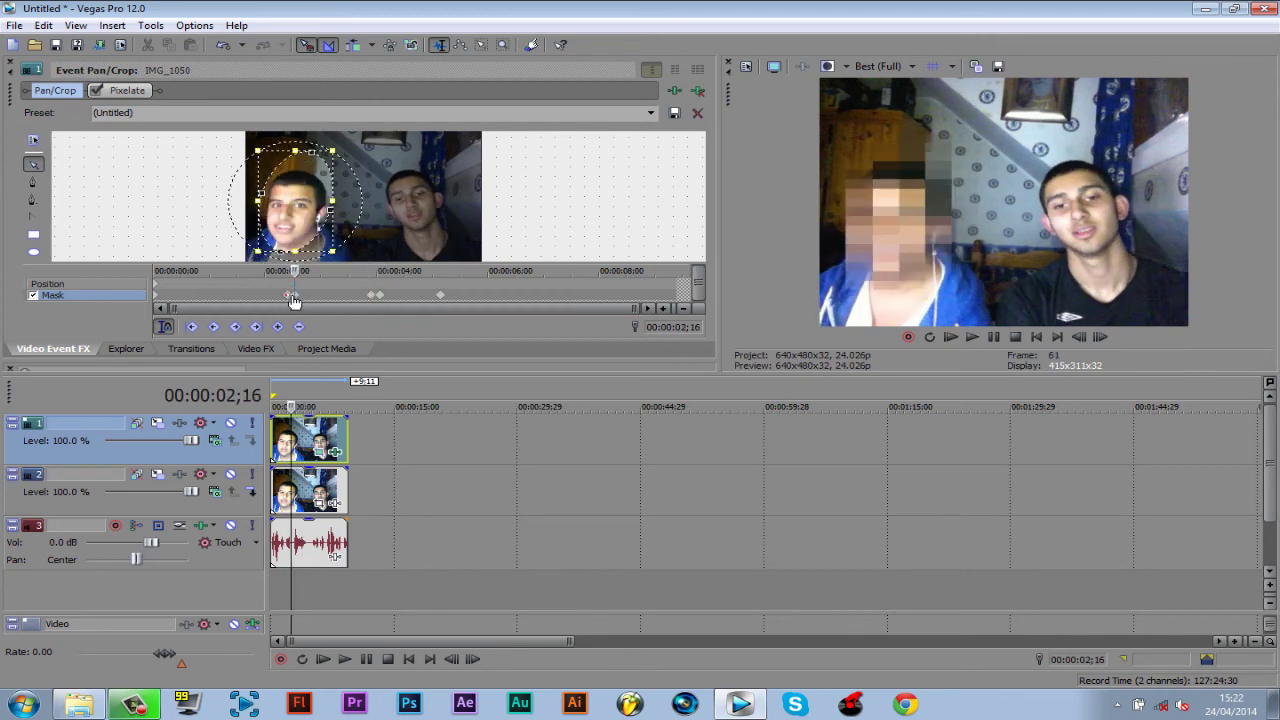
left_click_drag(301, 280, 3, 278)
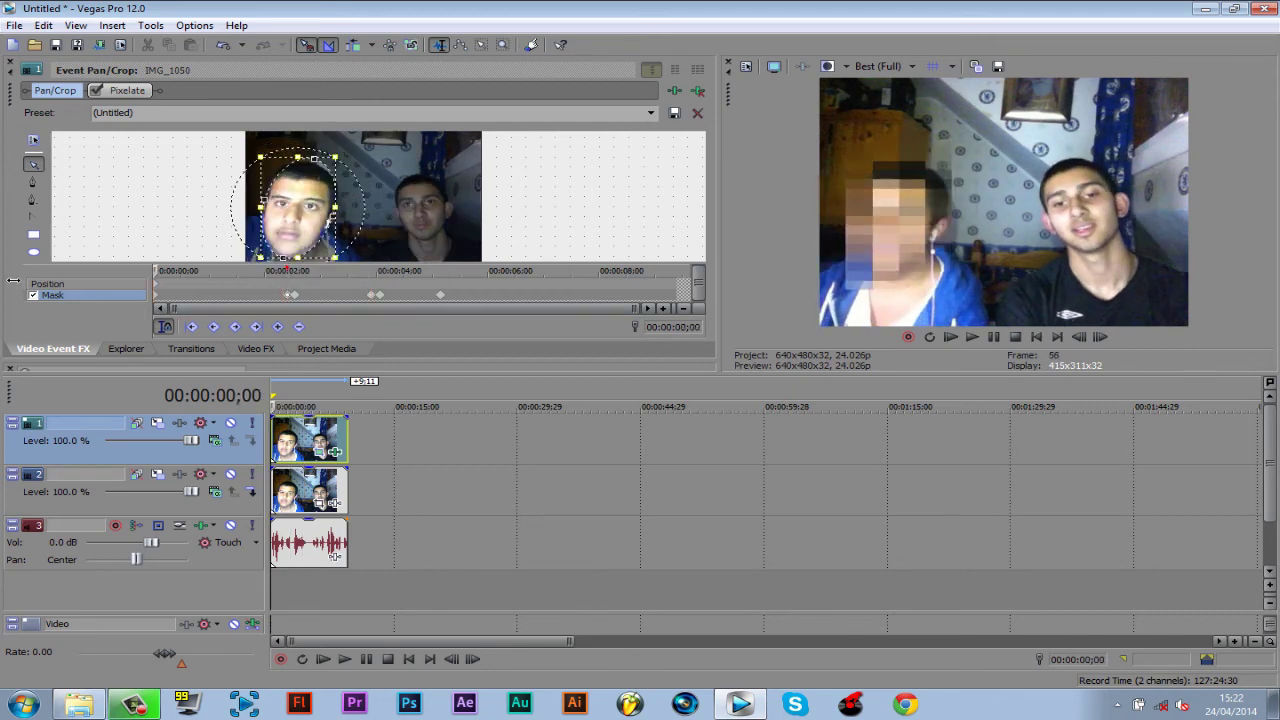